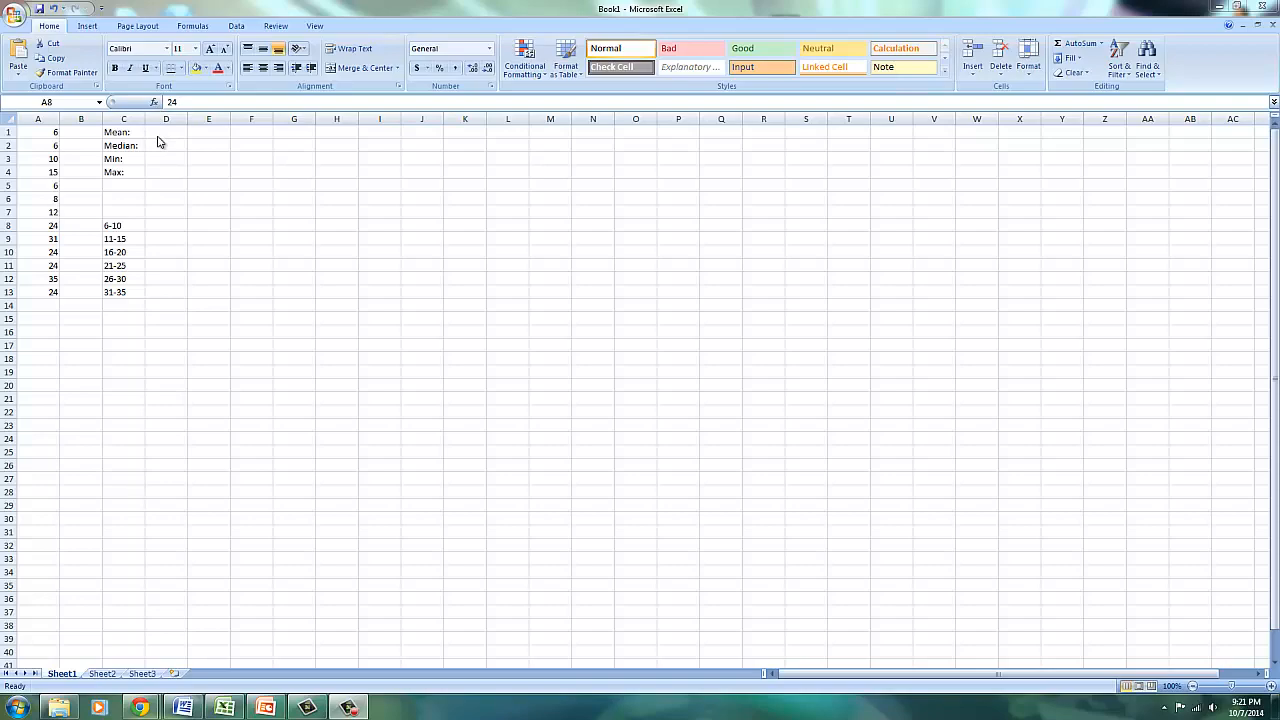
Insert the AVERAGE function in cell D1 beside the Mean label, finding it by searching for "average".
click(157, 134)
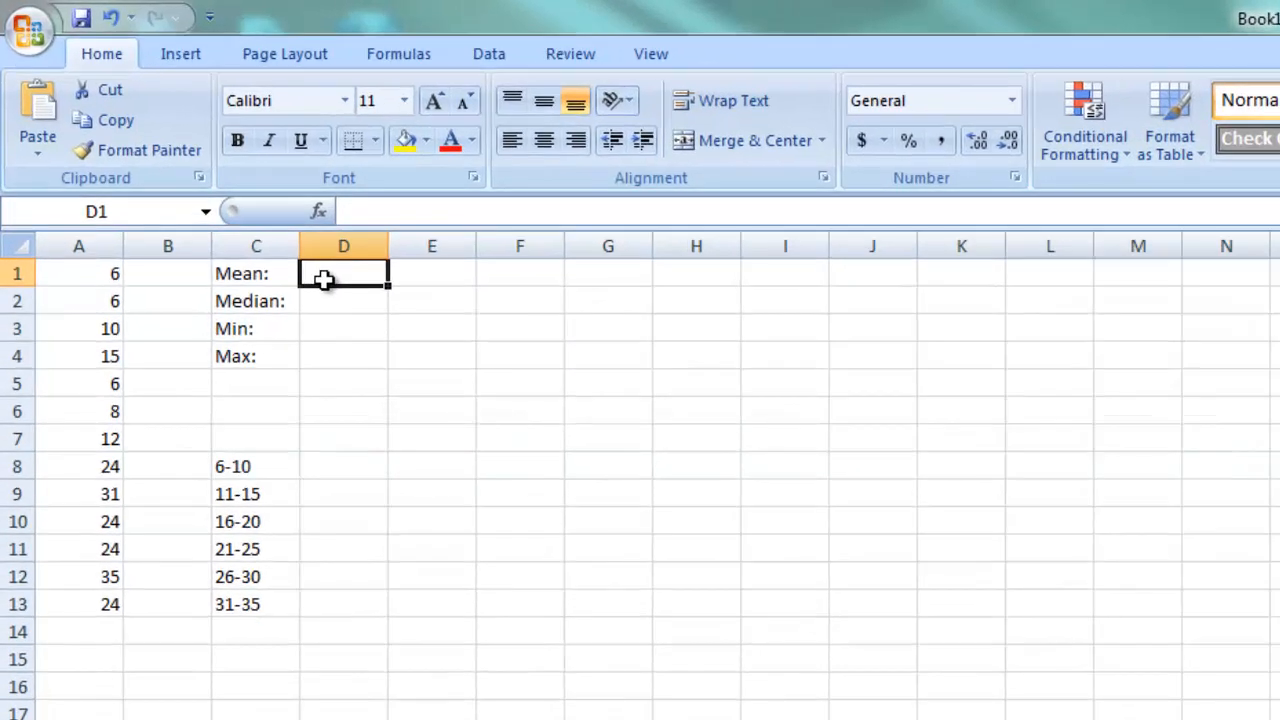
click(320, 215)
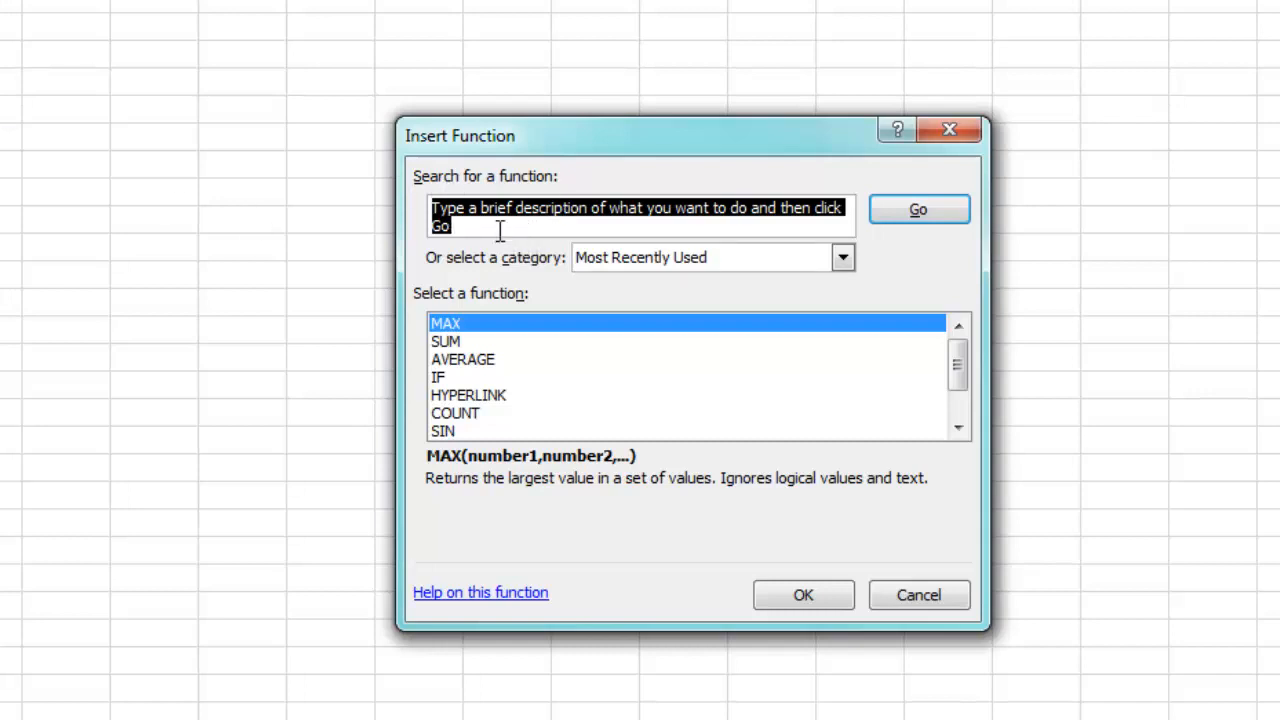
text(aver)
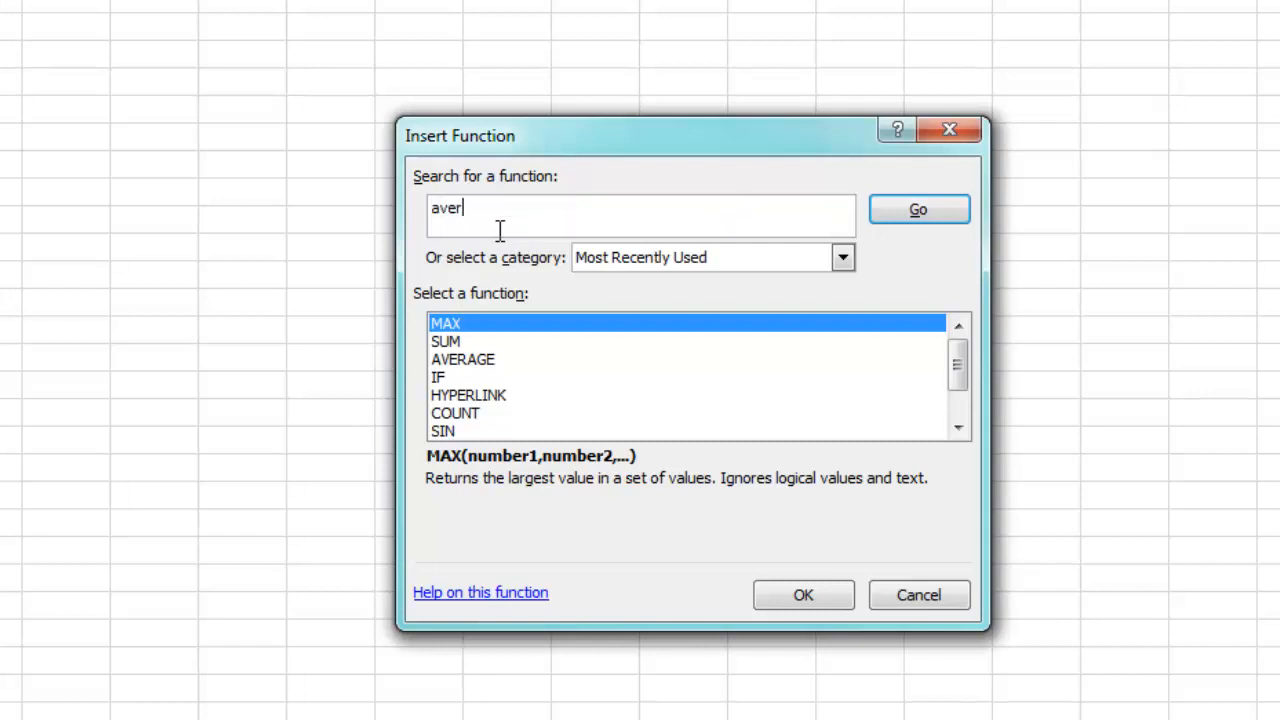
text(age)
key(Return)
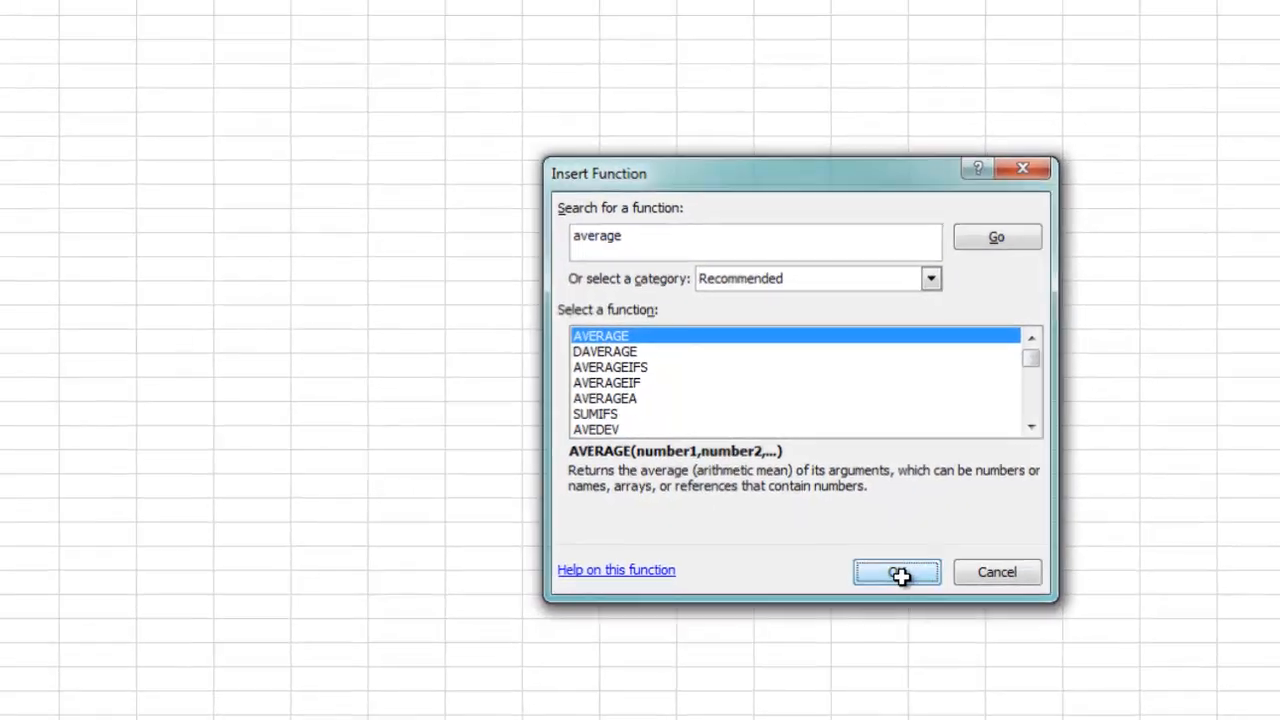
click(806, 597)
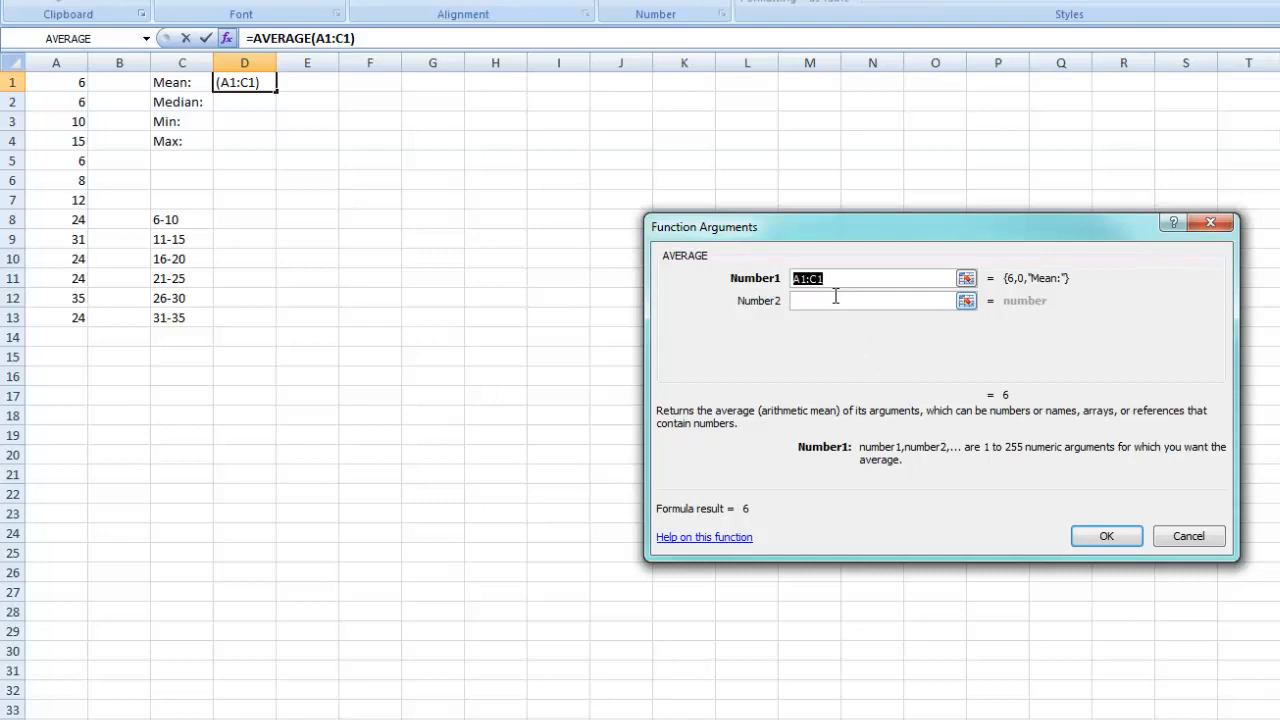
Set the AVERAGE function's Number1 argument to the range A1:A13 and complete the formula.
click(966, 278)
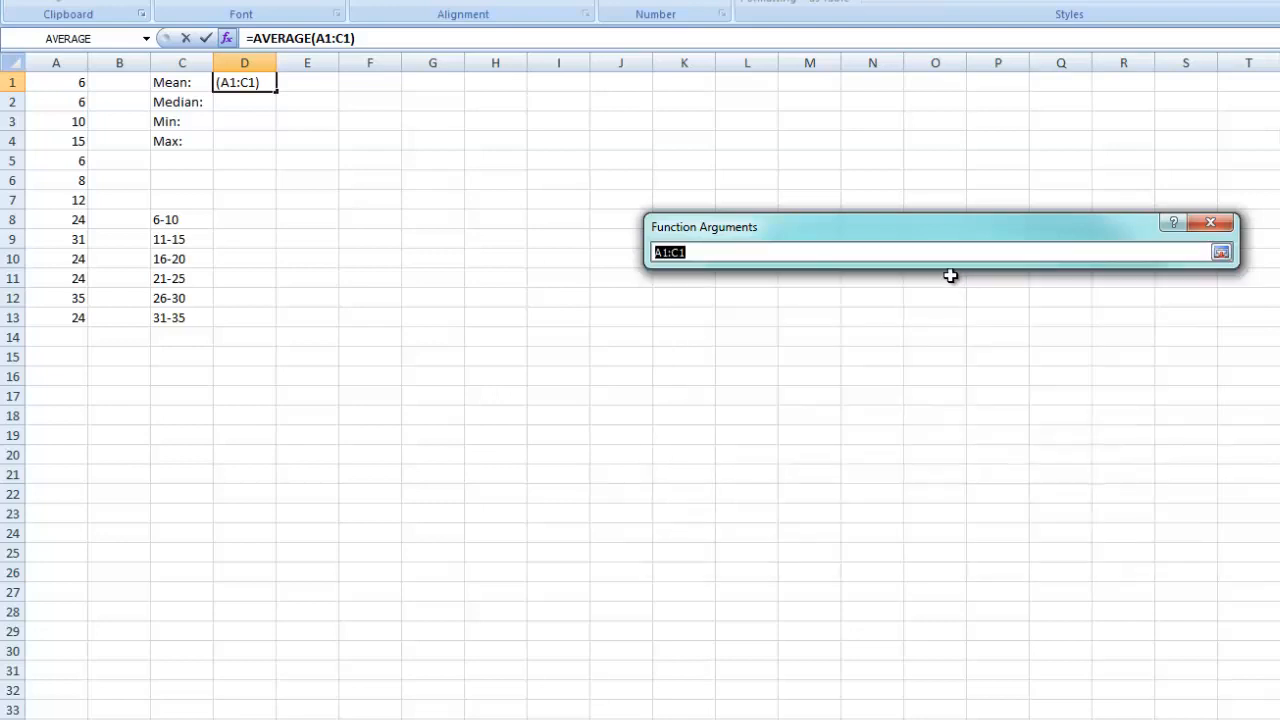
drag(54, 85, 74, 317)
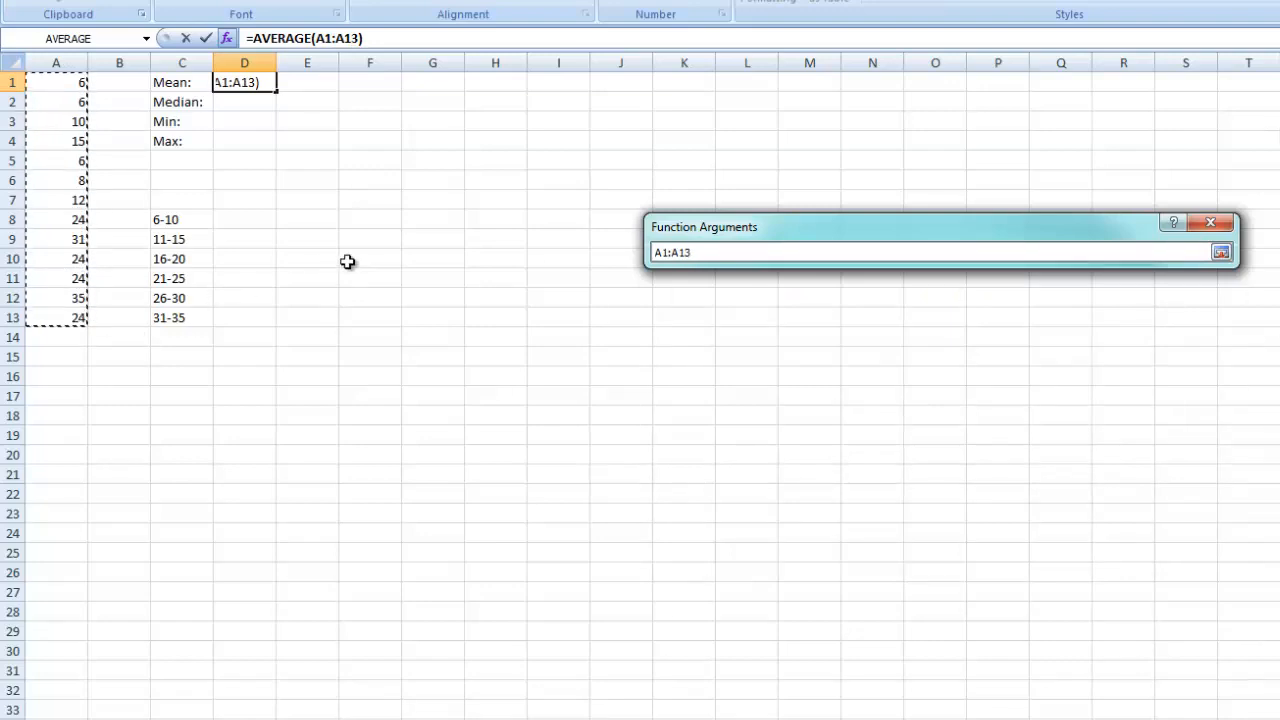
key(Return)
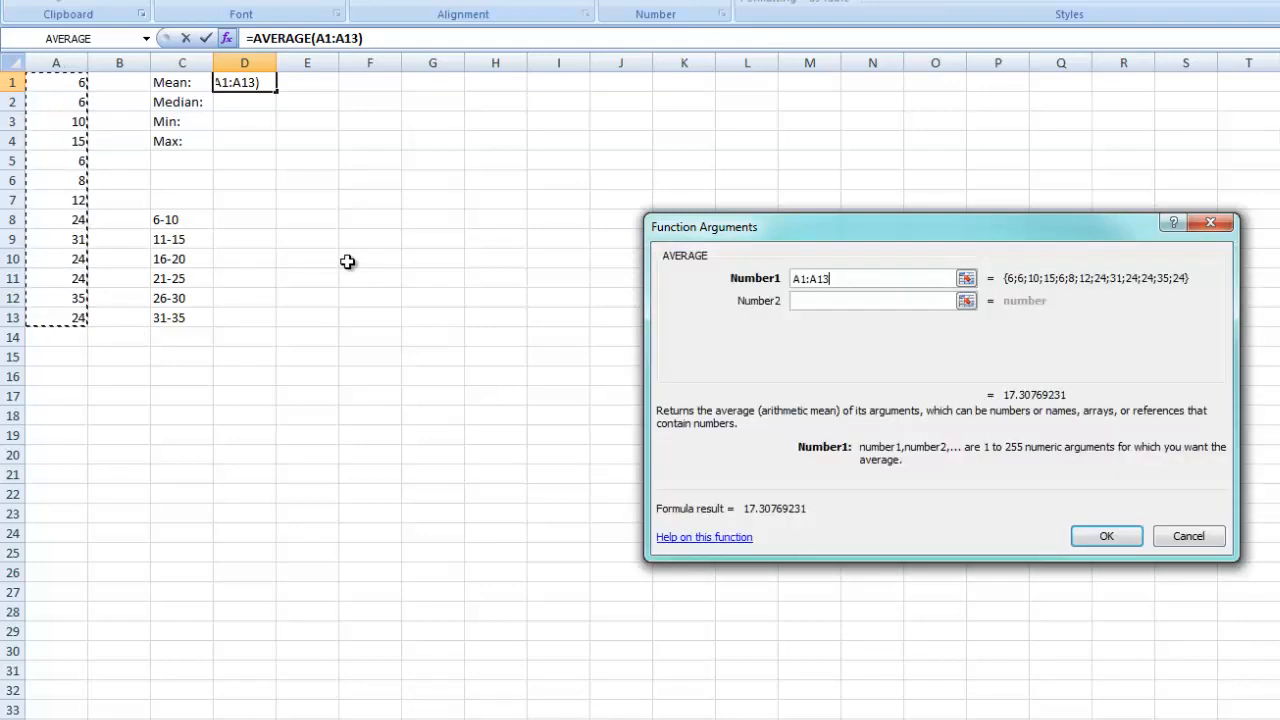
click(1100, 537)
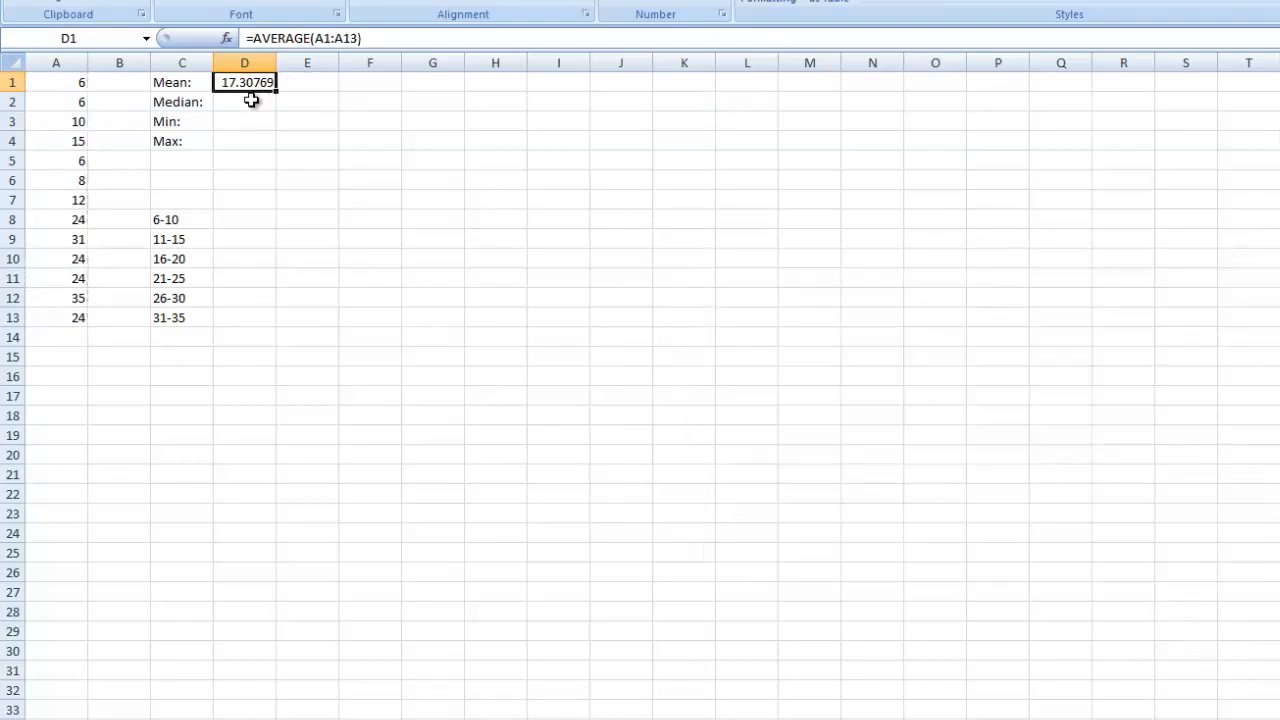
Sort the numbers in A1:A13 from smallest to largest.
click(251, 102)
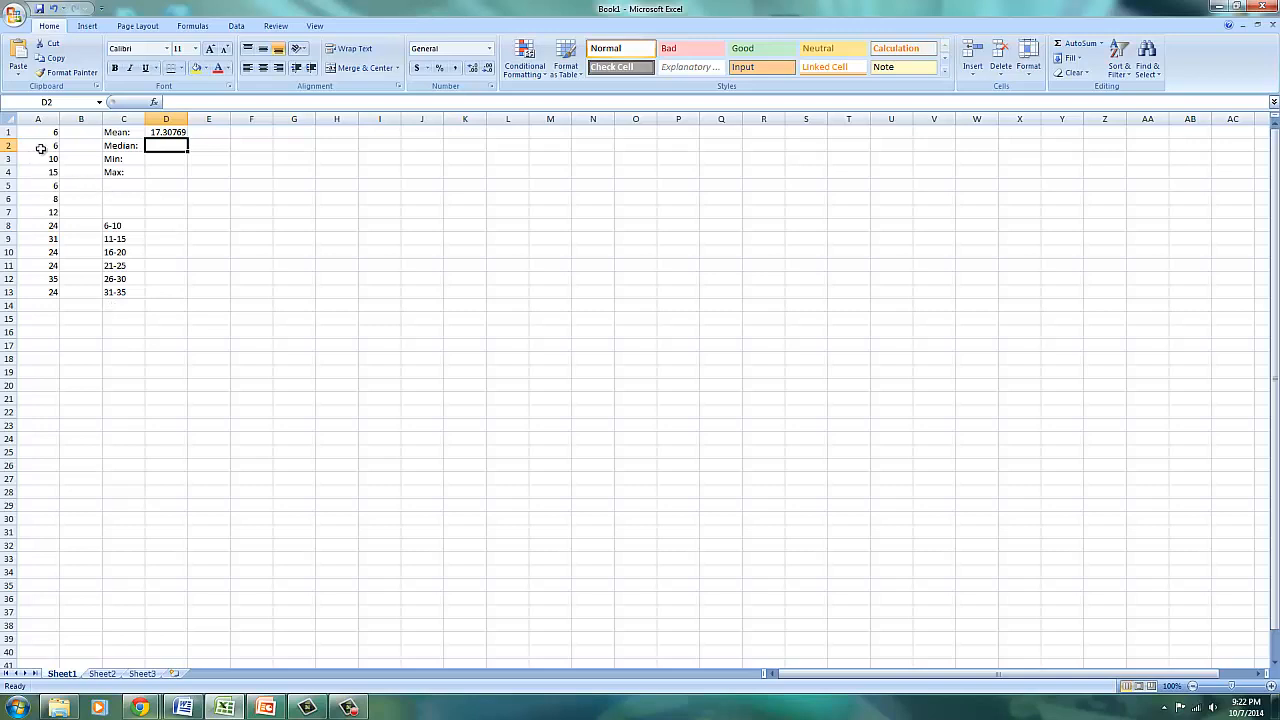
drag(33, 134, 50, 294)
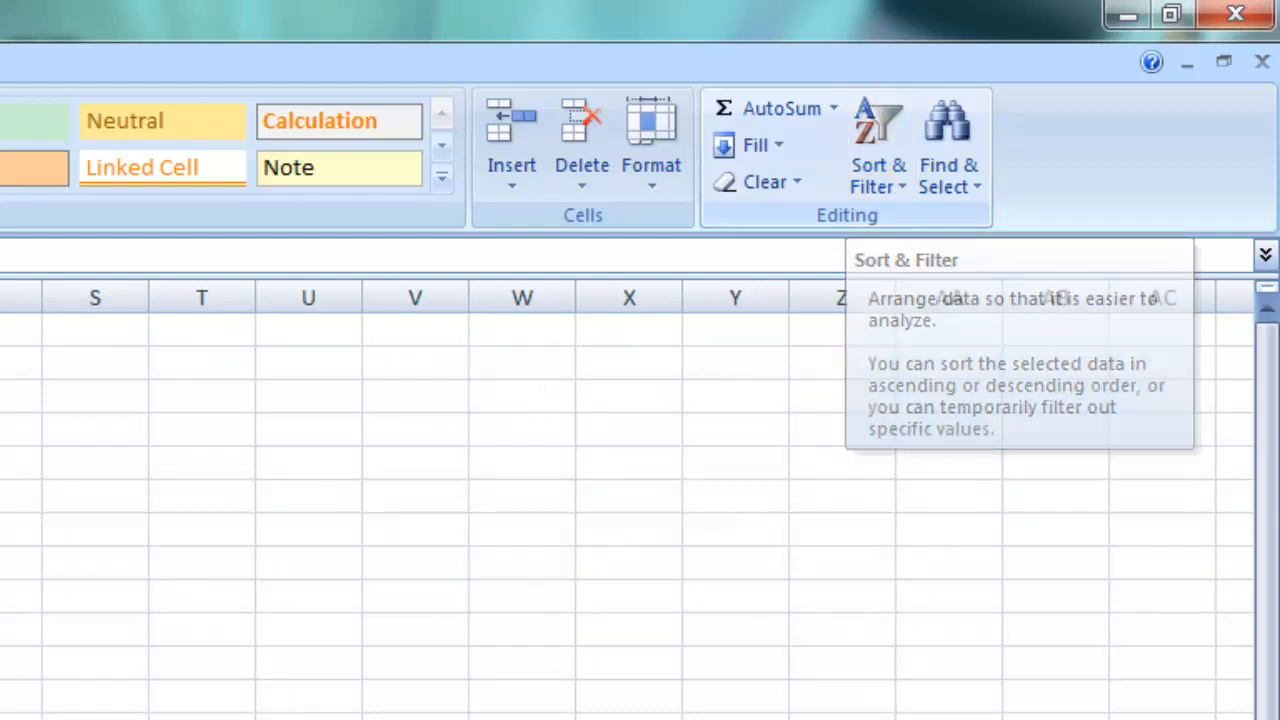
click(865, 186)
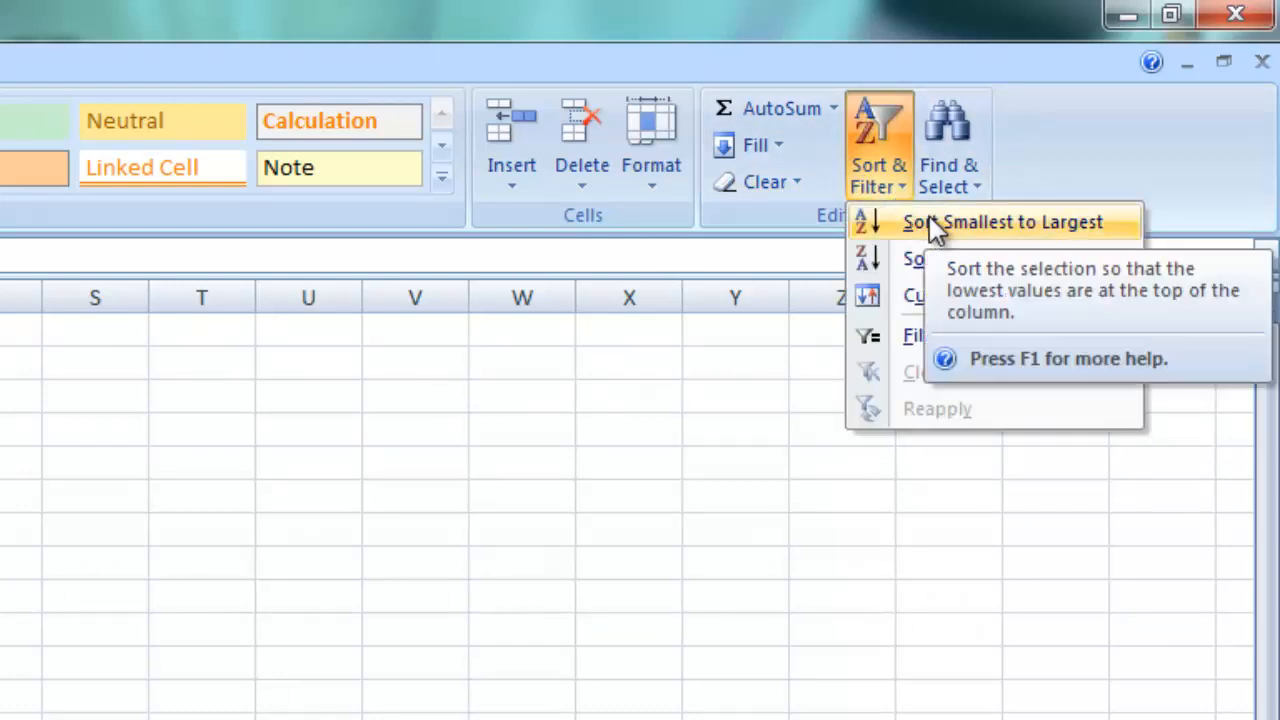
click(881, 183)
click(881, 183)
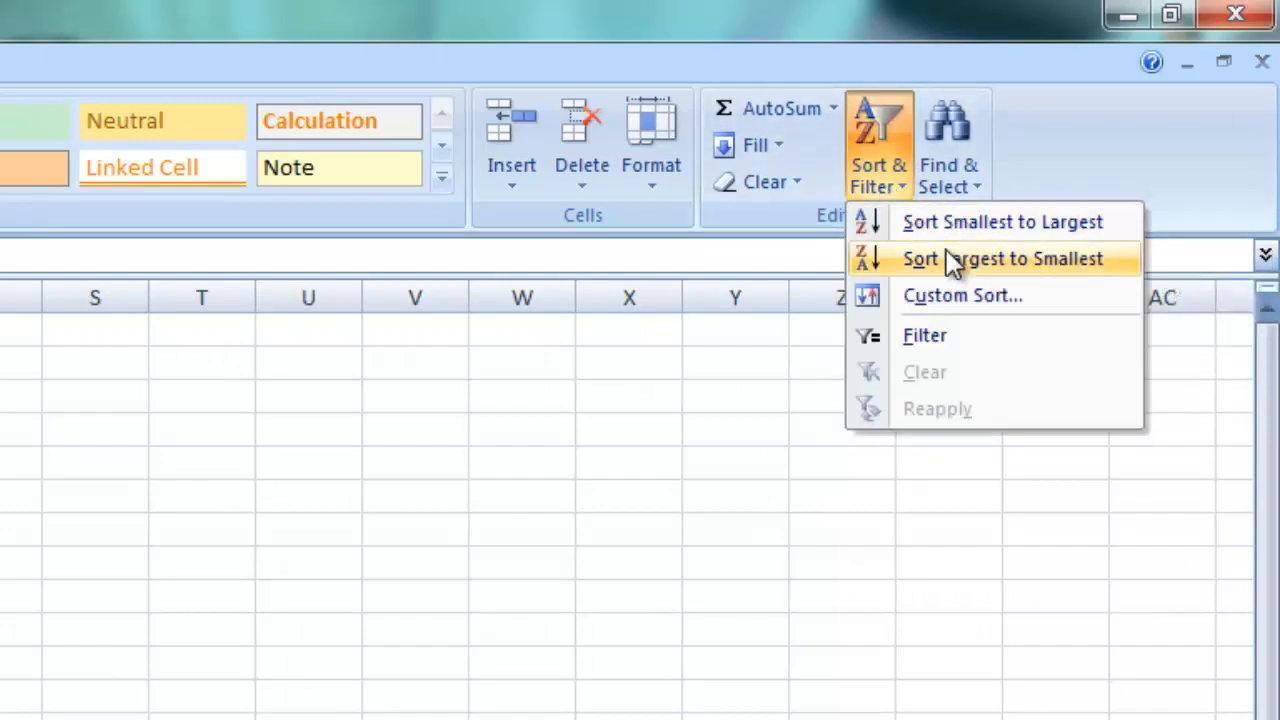
click(952, 260)
click(873, 180)
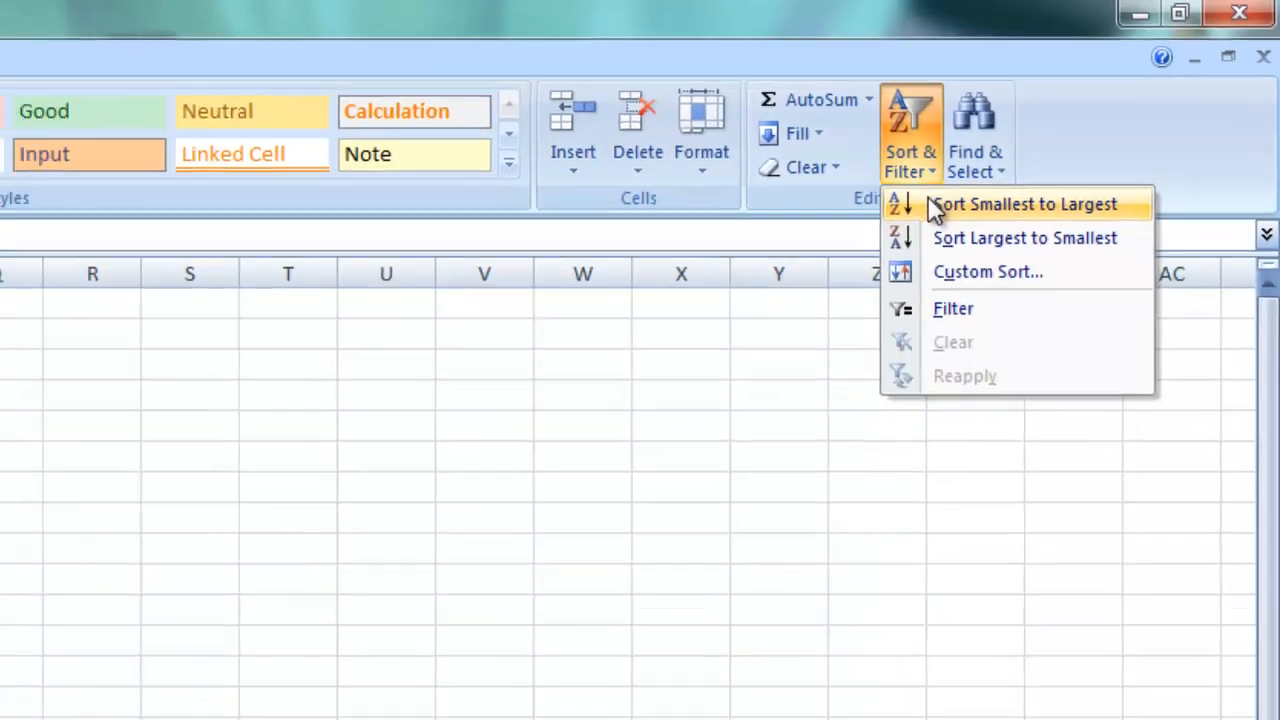
click(896, 217)
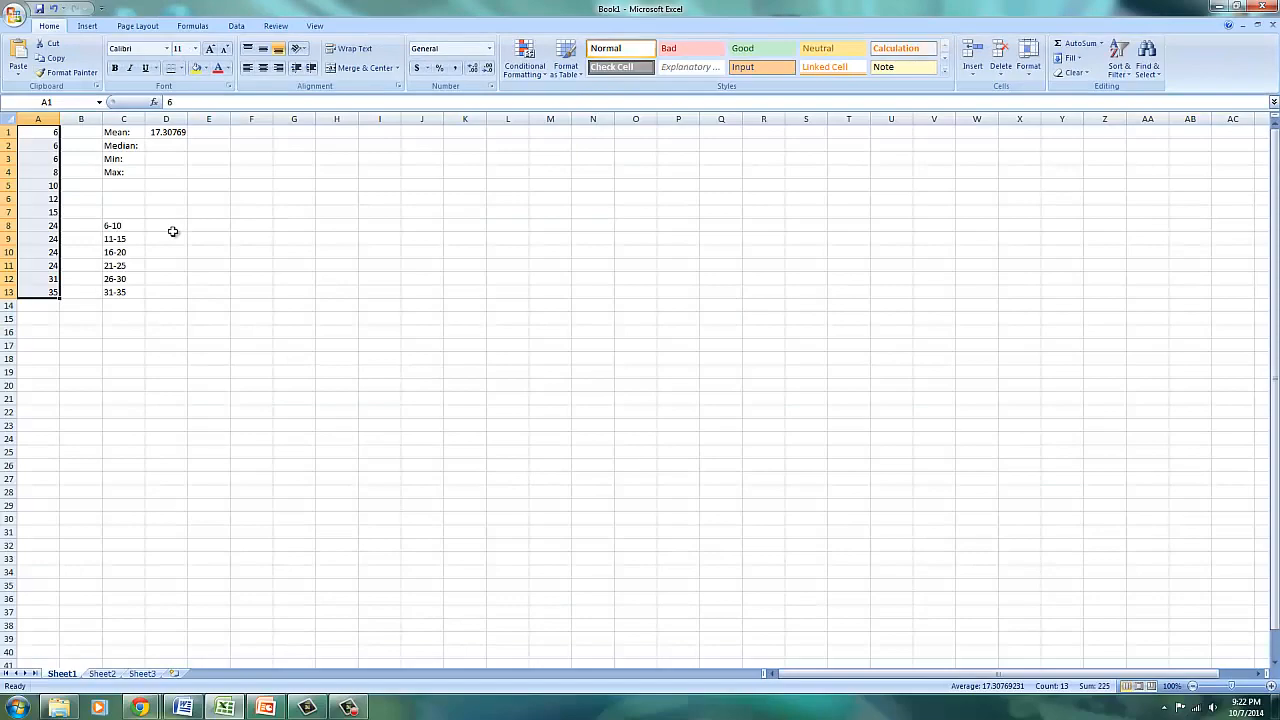
Enter the frequencies 3, 5, 4, 2, 1 and 0 in D8:D13 beside the intervals 6-10 through 31-35.
click(172, 229)
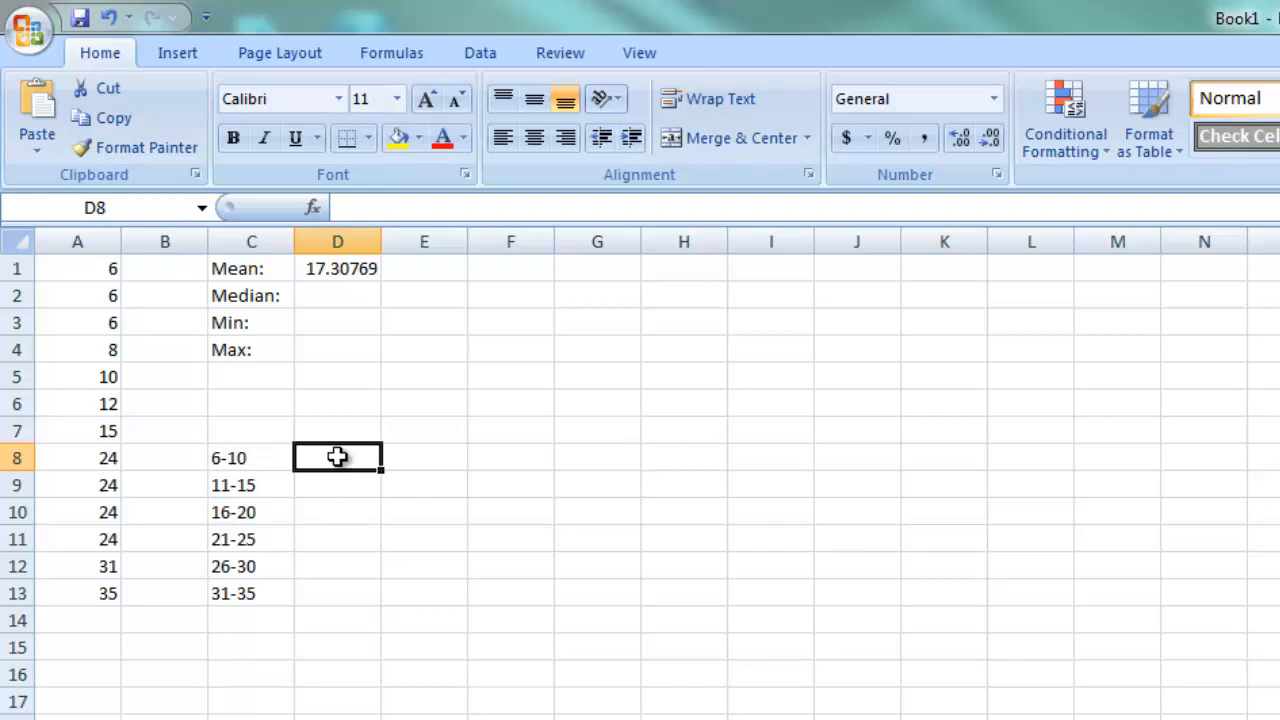
text(3)
key(Return)
text(5)
key(Return)
key(Return)
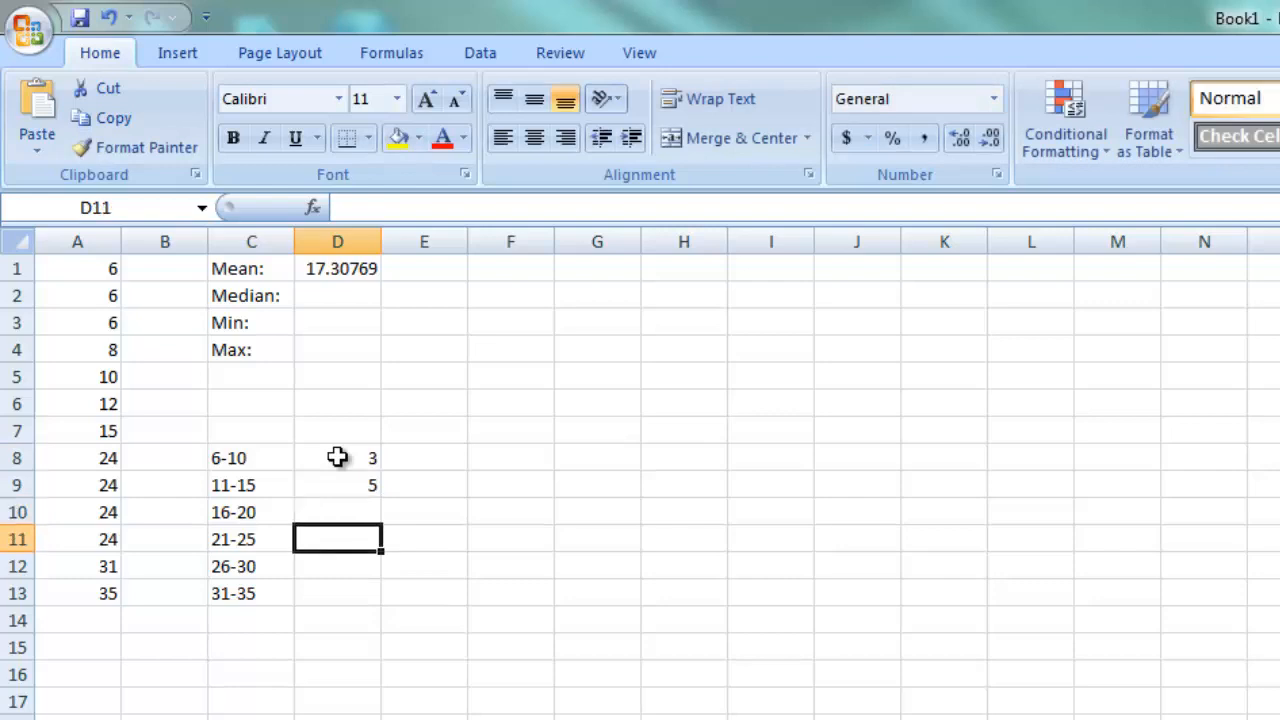
key(Up)
text(4)
key(Return)
text(2)
key(Return)
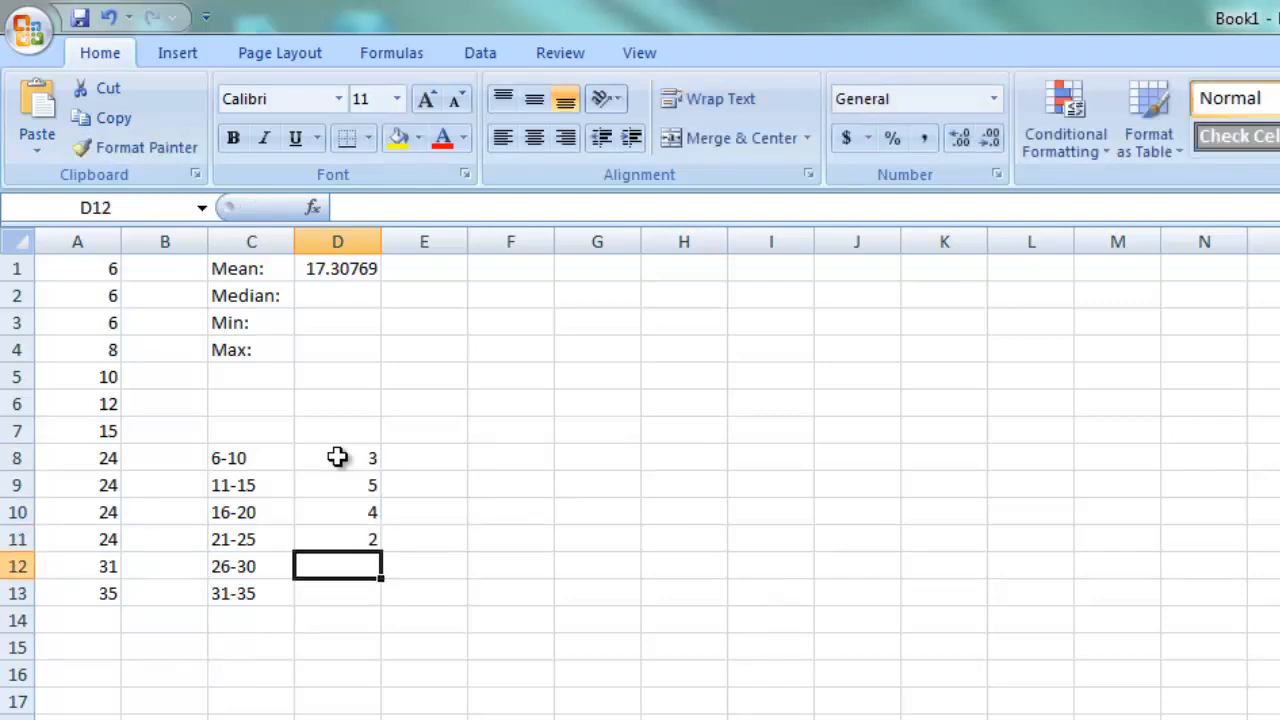
text(1)
key(Return)
text(0)
key(Up)
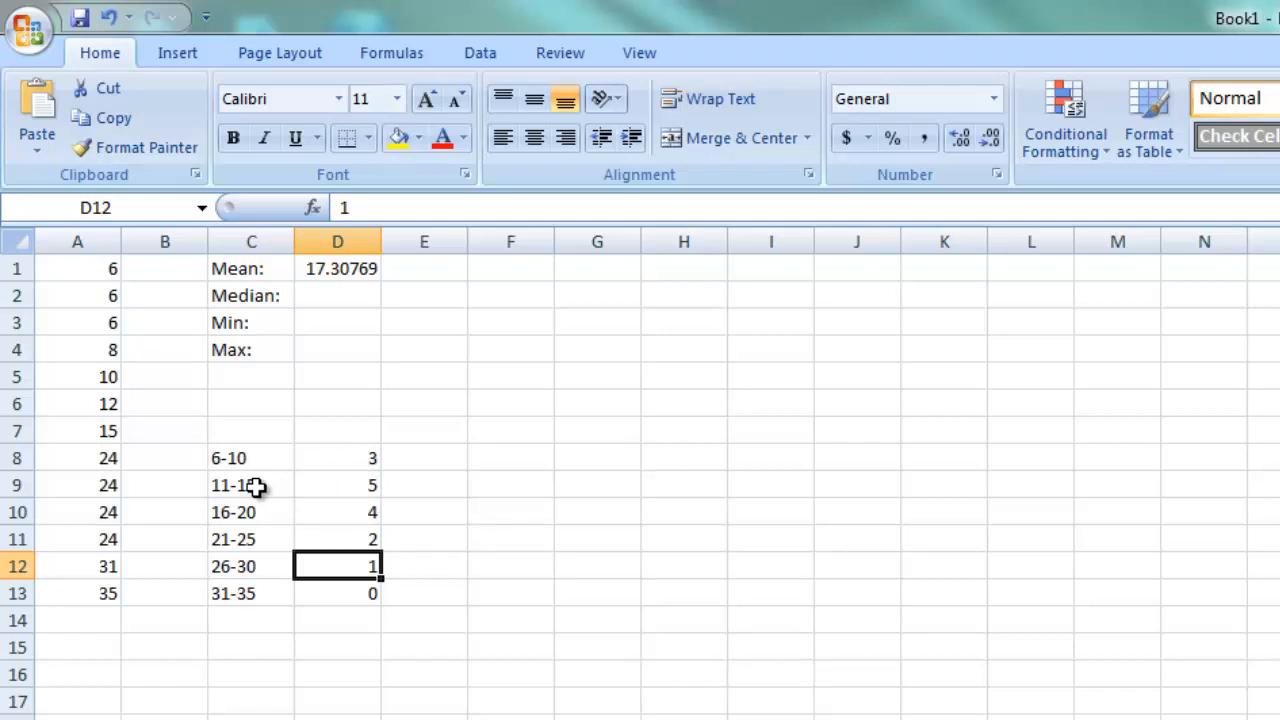
Insert a 2-D clustered column chart from C8:D13 and place it just beside the data, starting around column E.
drag(220, 457, 361, 581)
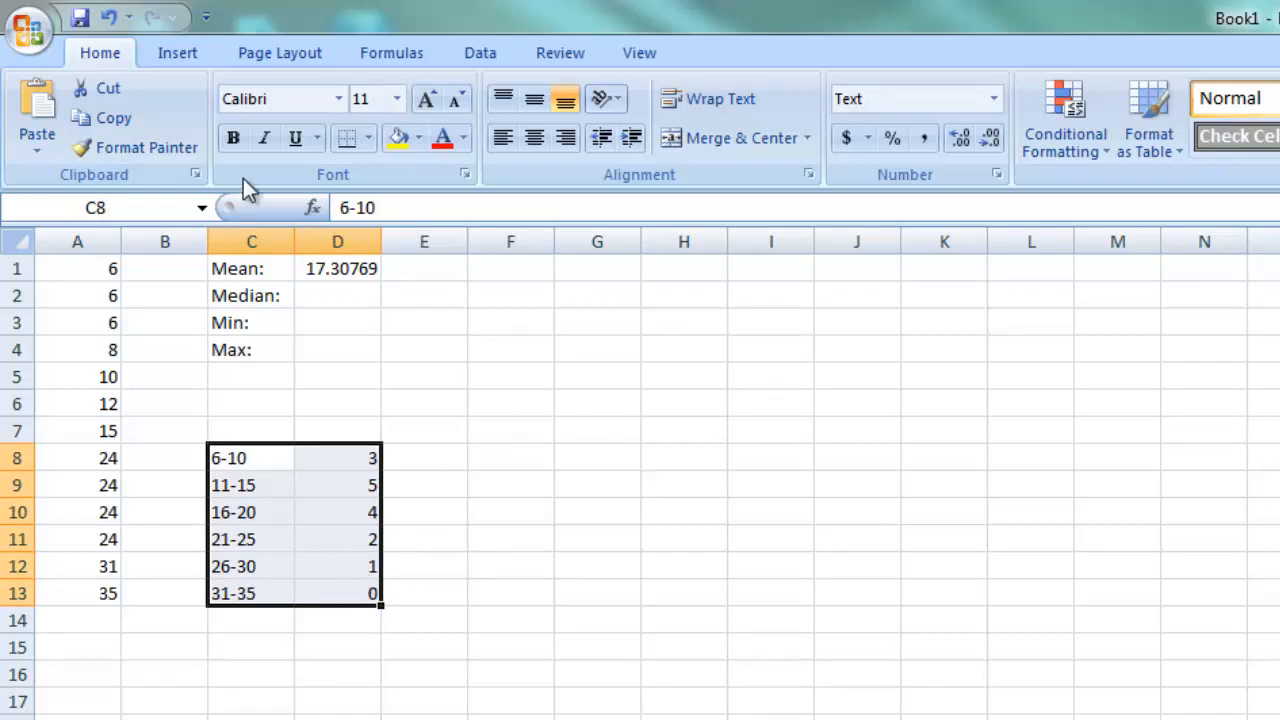
click(179, 57)
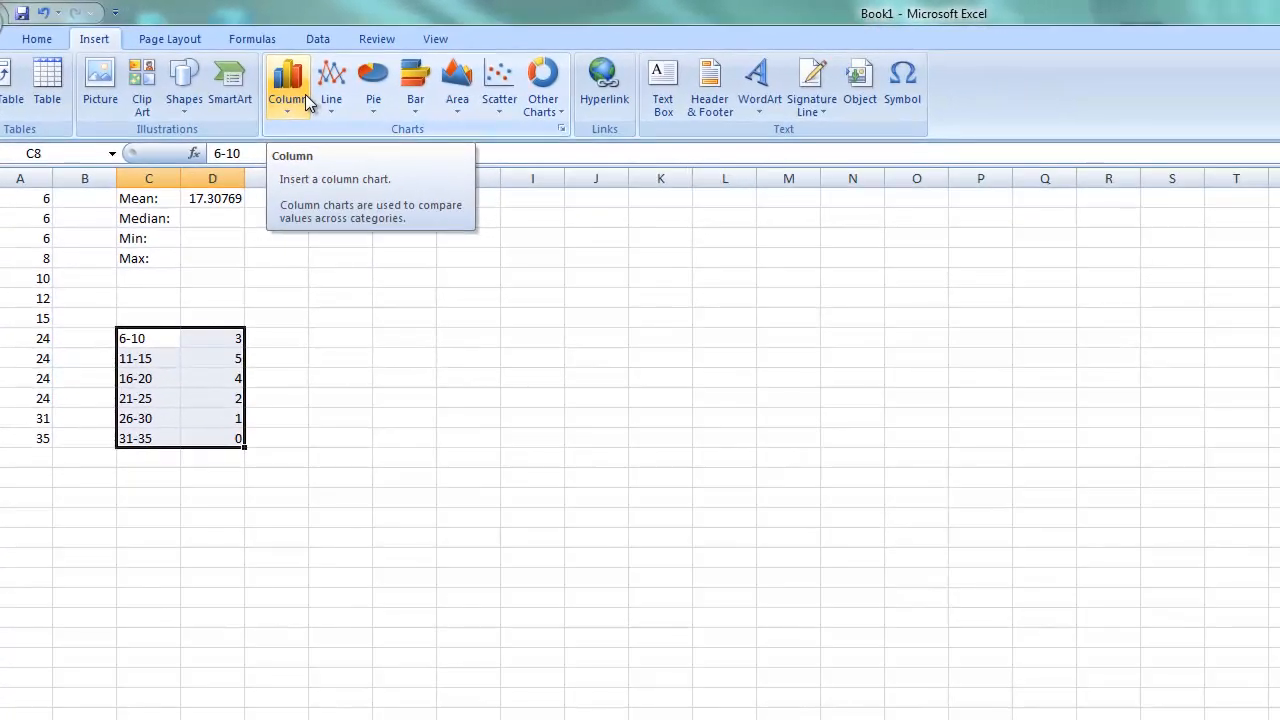
click(372, 110)
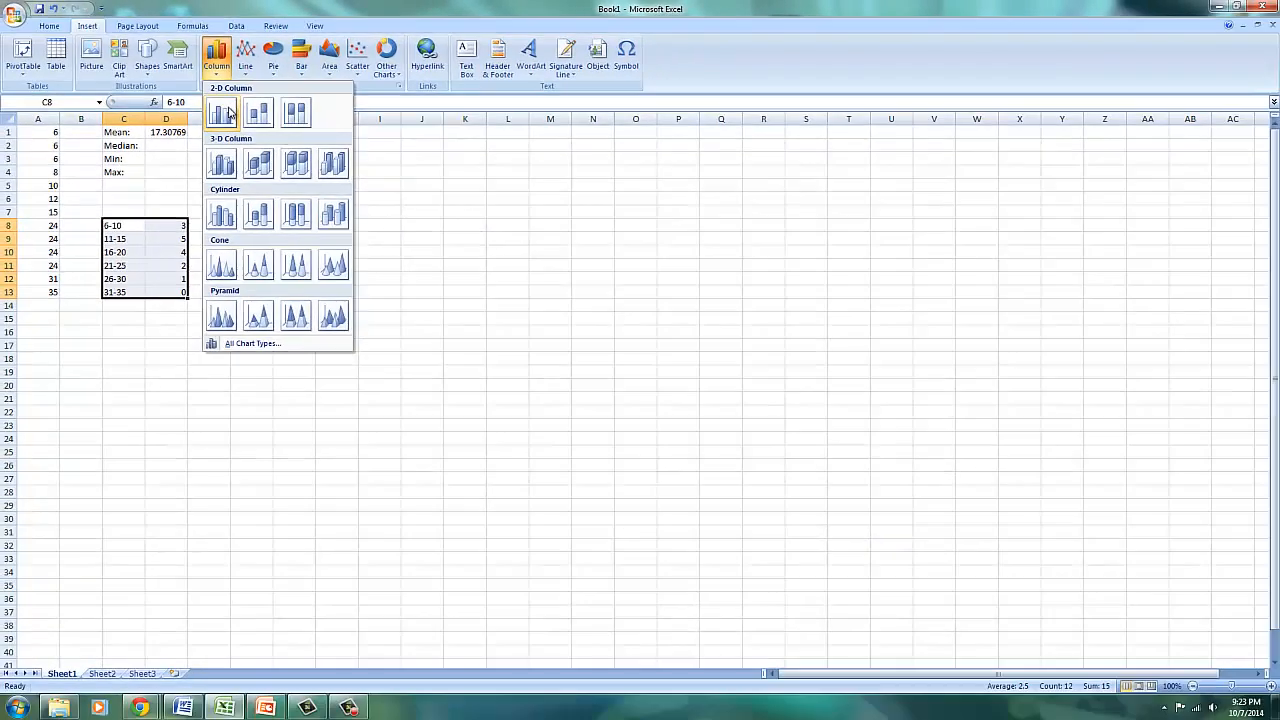
click(253, 137)
drag(708, 310, 427, 168)
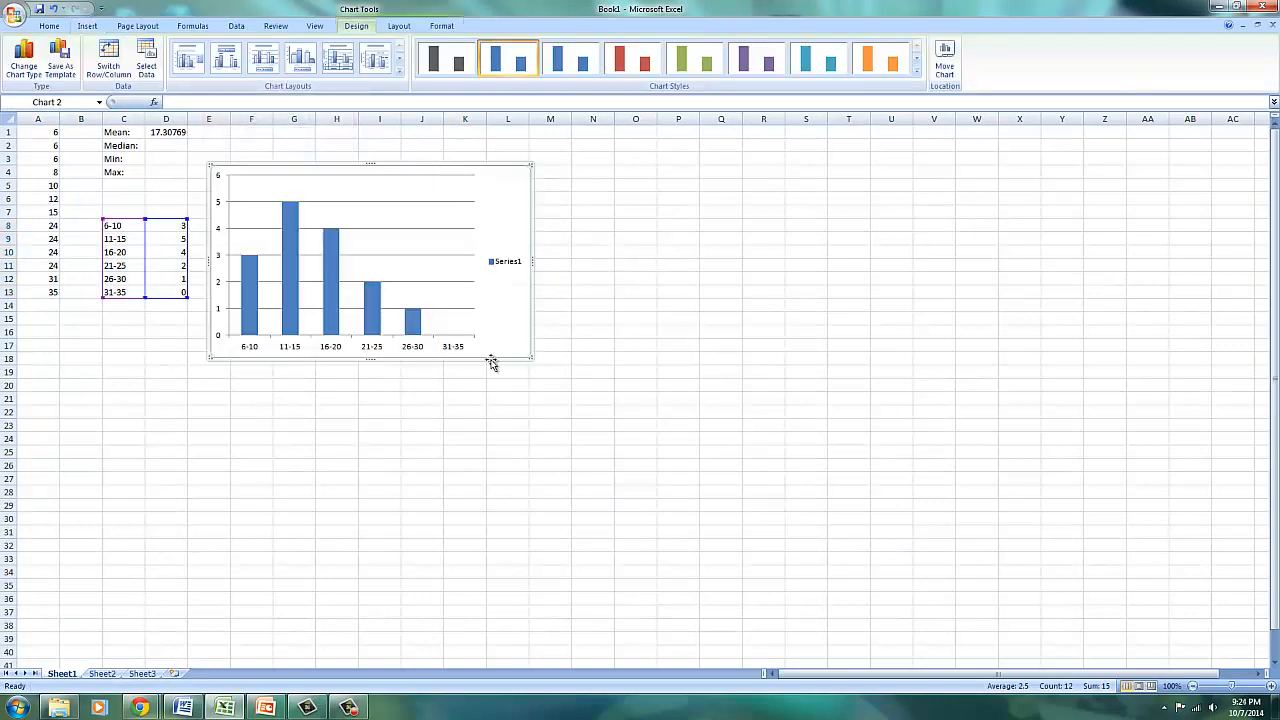
Apply the third chart style and the histogram layout with gapless columns, a chart title and both axis titles.
click(450, 67)
click(586, 74)
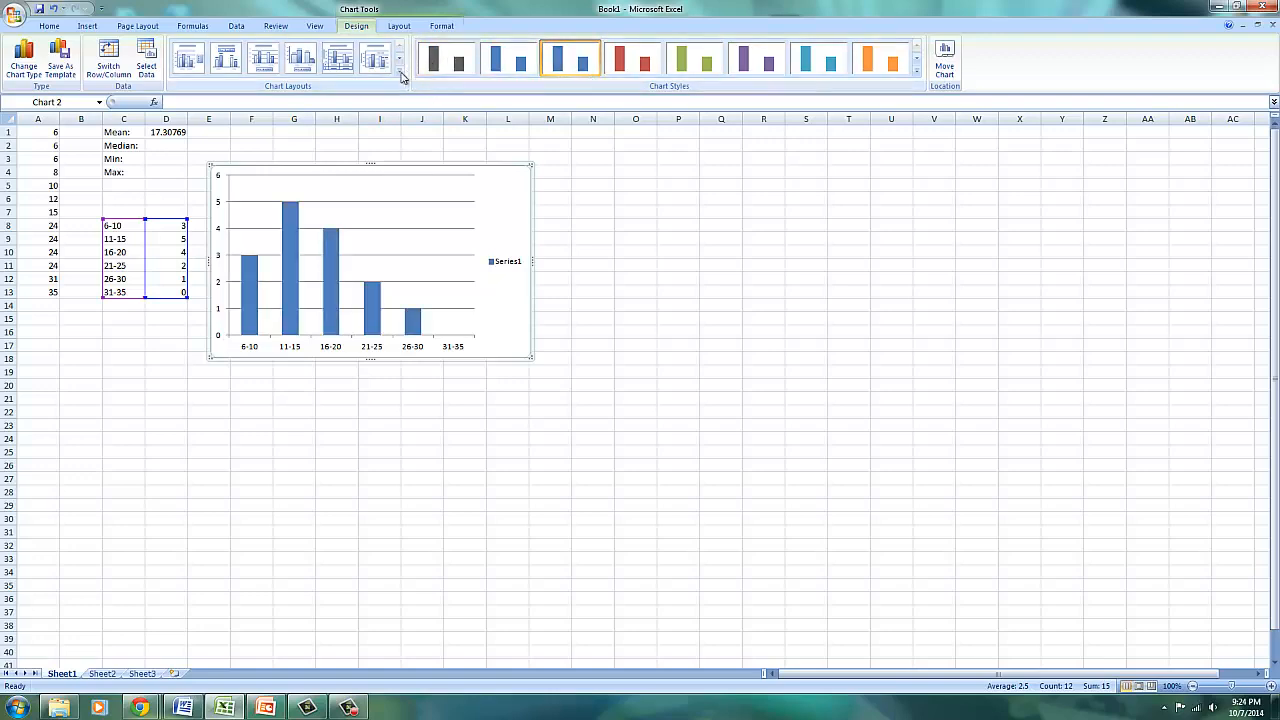
click(399, 70)
click(229, 104)
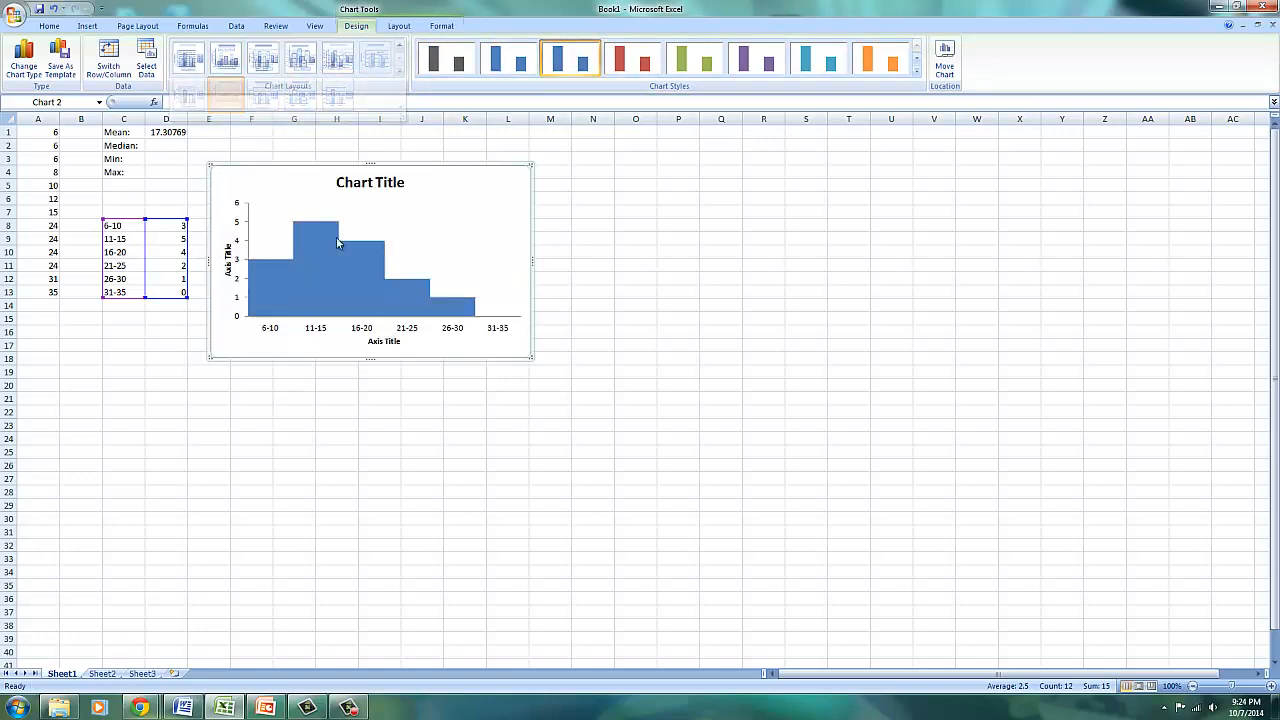
Change the chart's vertical axis title to "Number of People".
click(228, 256)
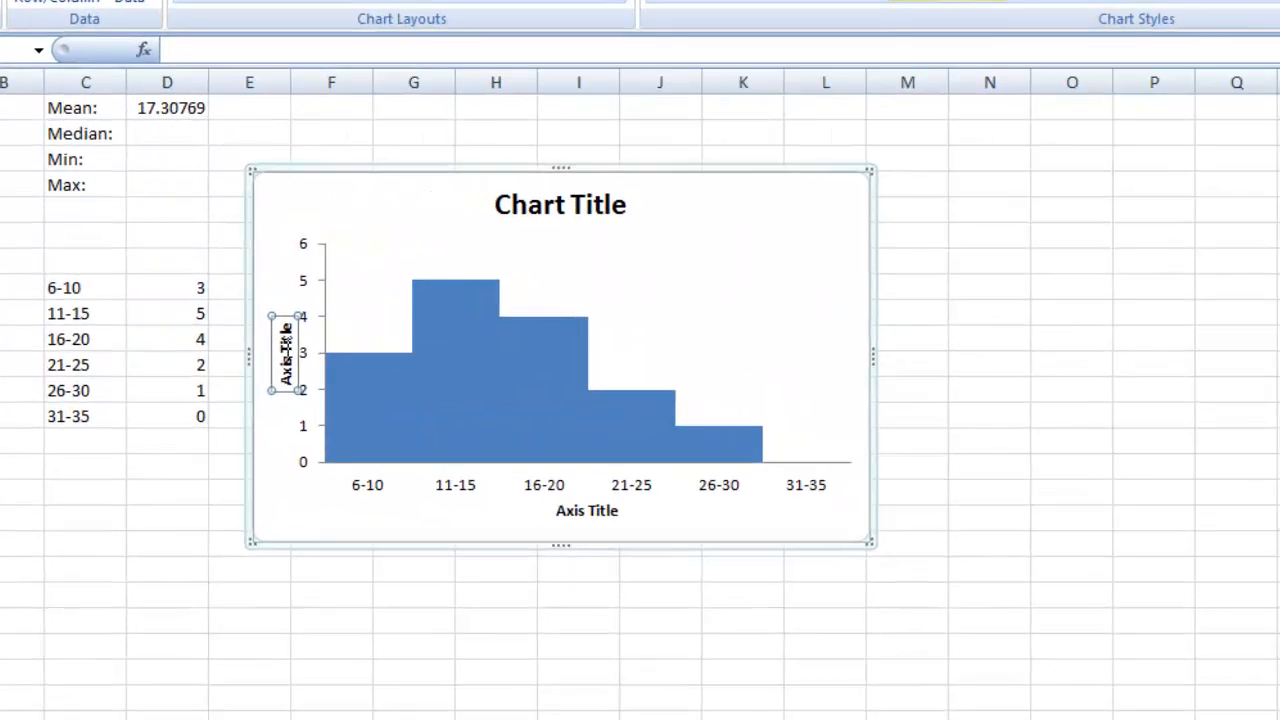
triple_click(287, 343)
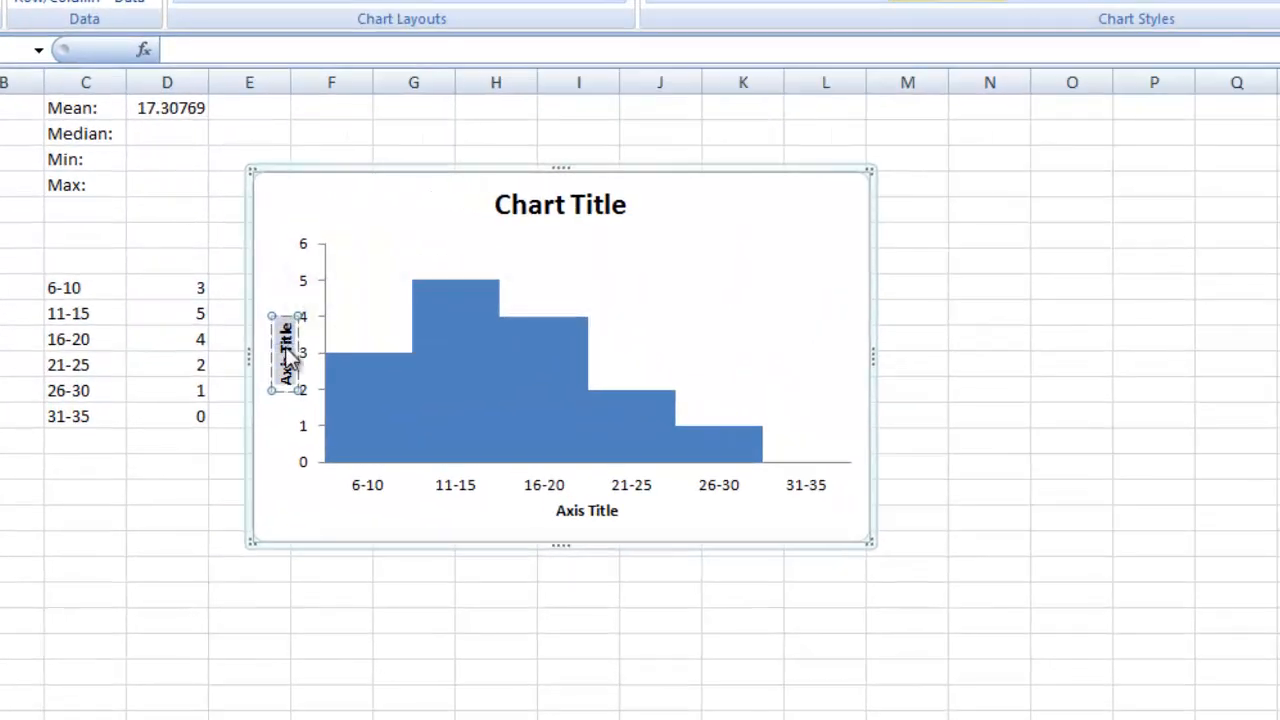
text(Number of People)
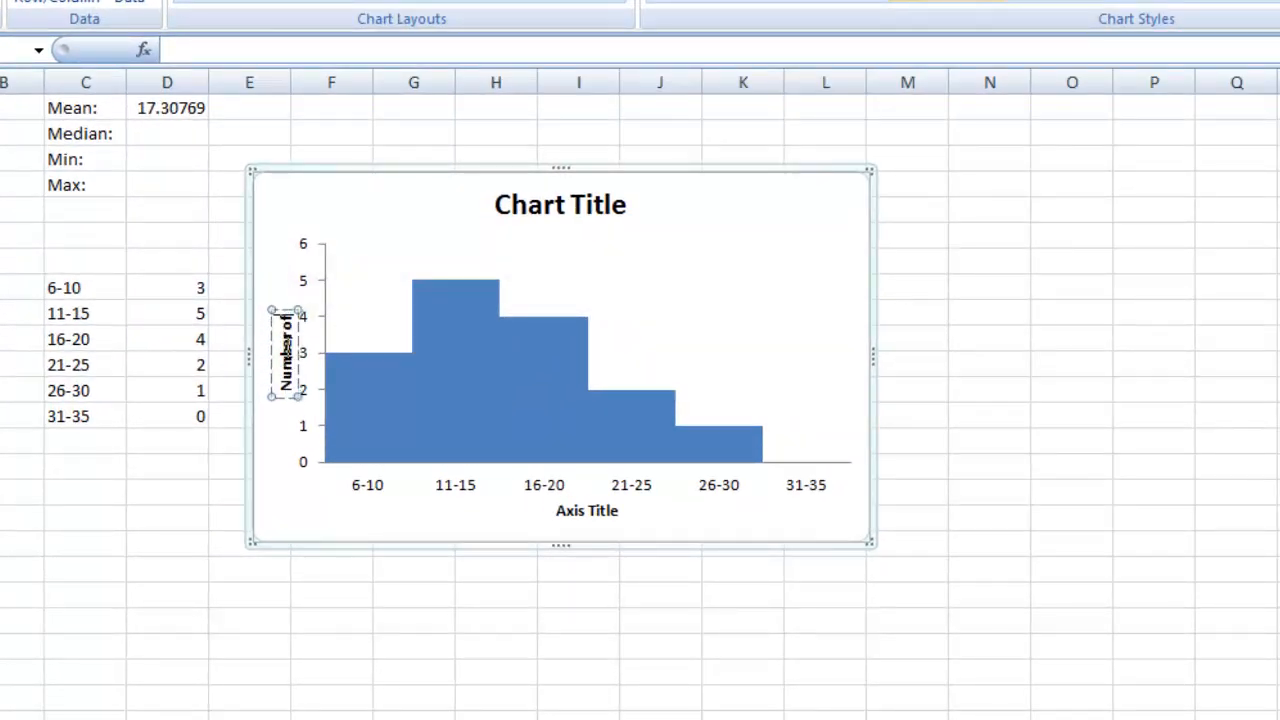